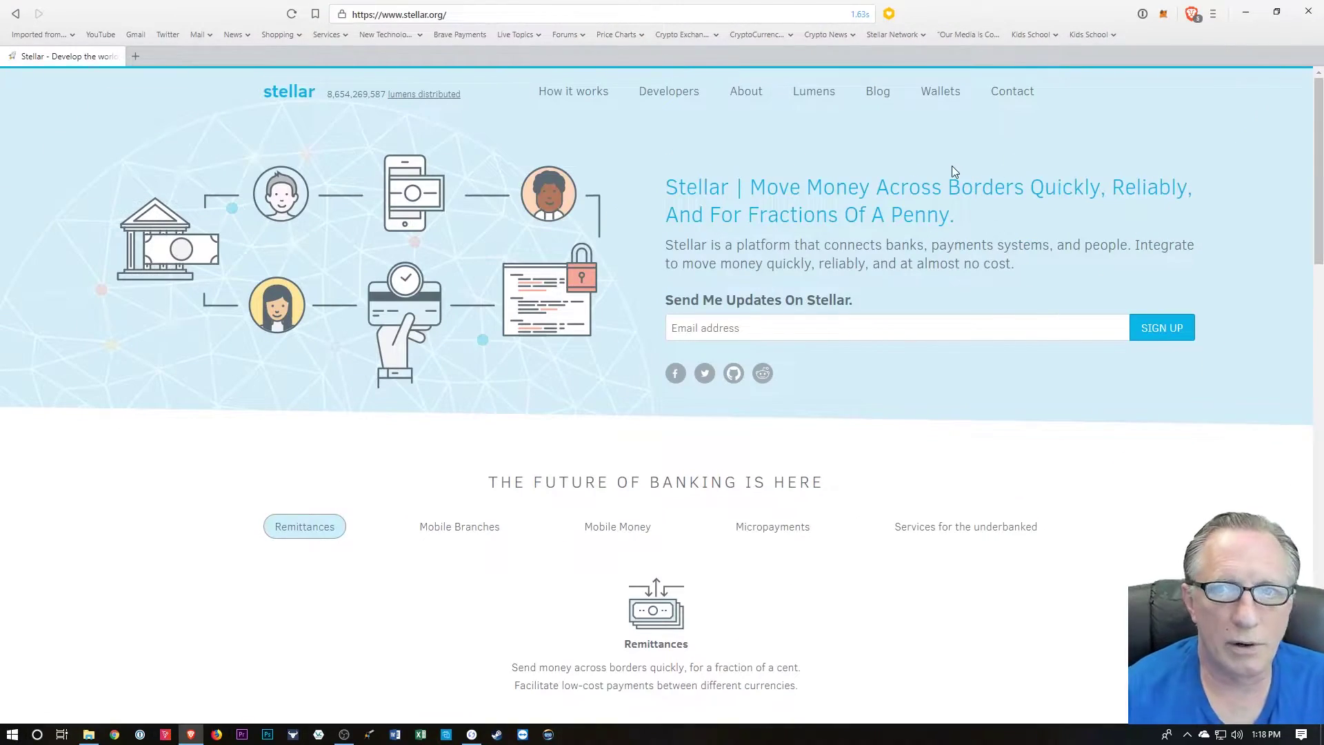
Step: Open the Stellar.org Wallets page and filter it to the Mobile Wallets tab
click(938, 91)
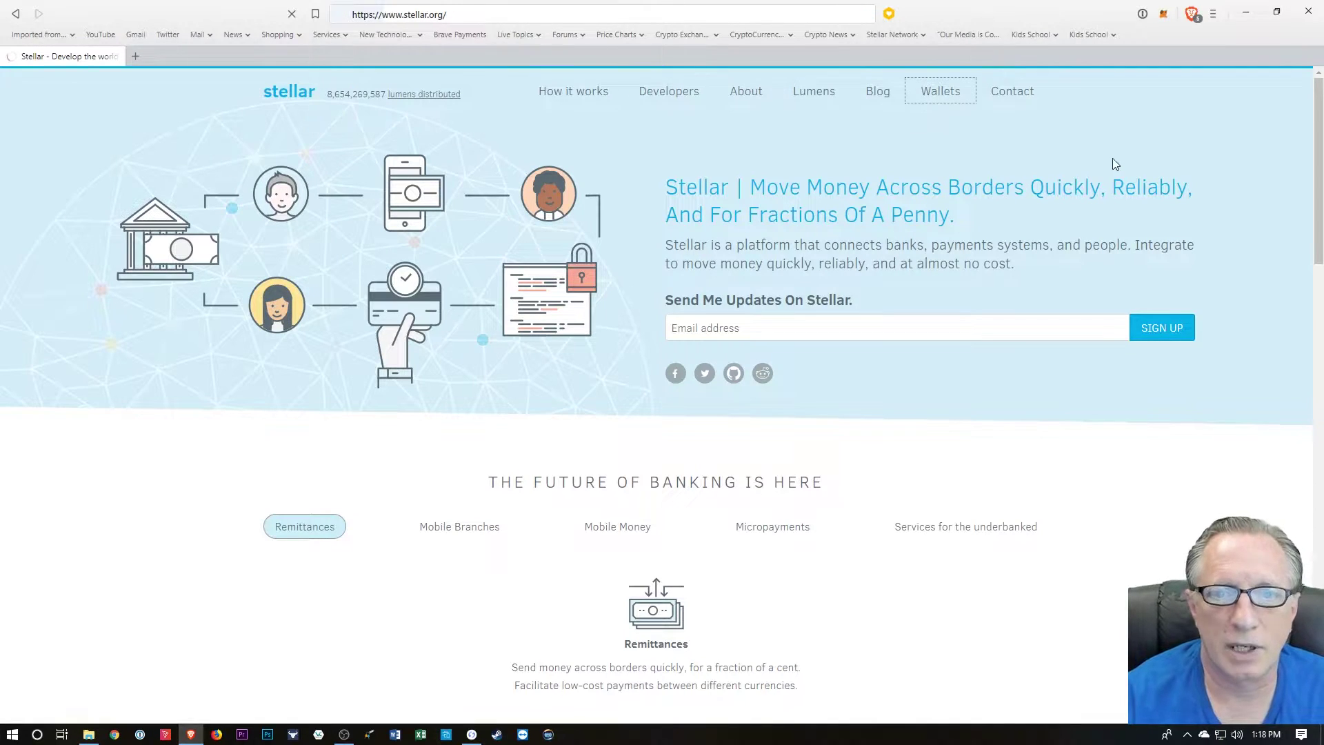
scroll(1047, 373, down, 2)
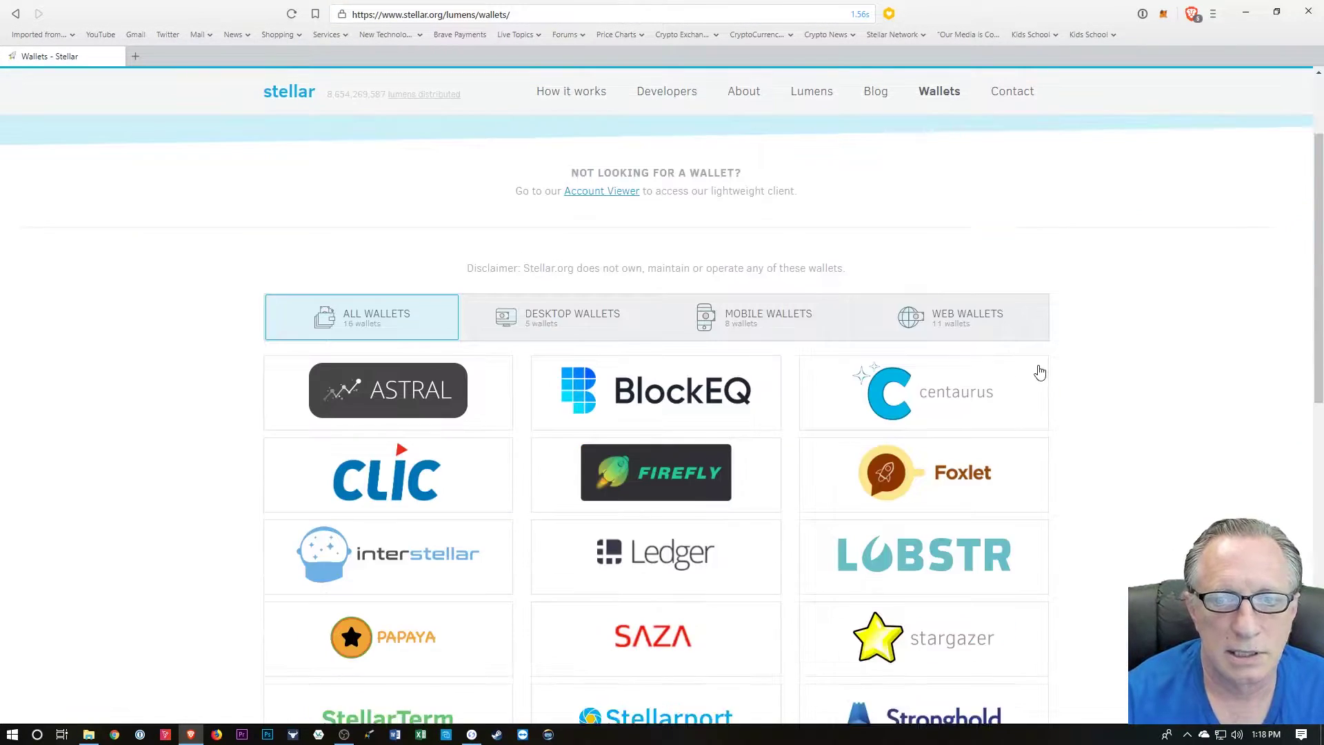
scroll(1062, 380, down, 3)
scroll(1097, 392, up, 1)
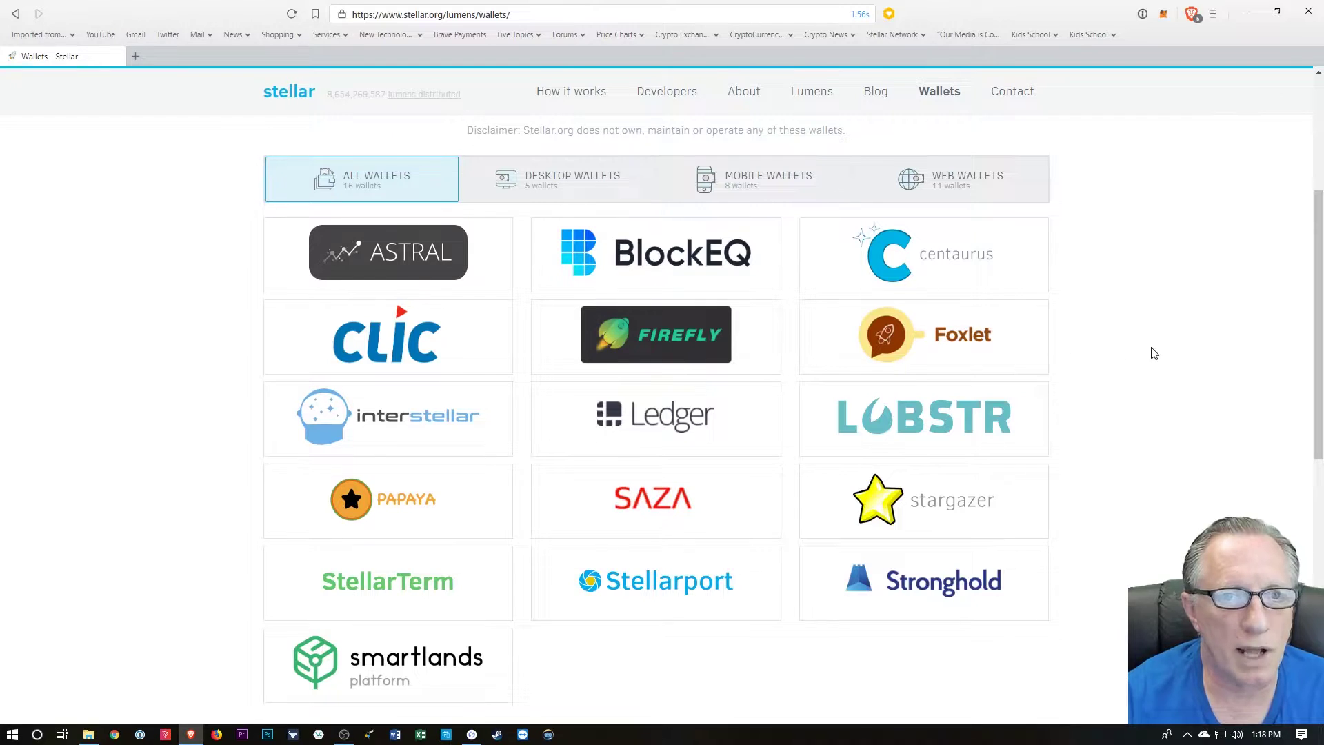
click(748, 178)
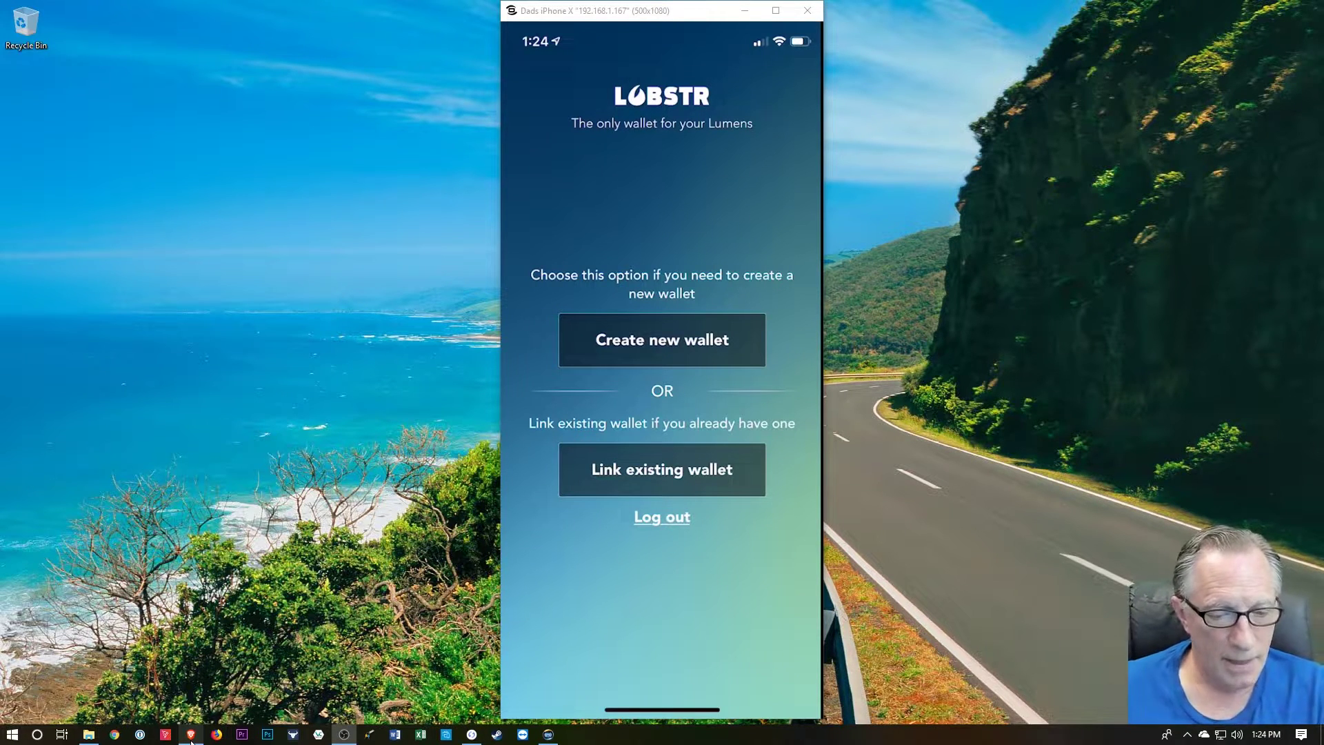
Step: Create a new LOBSTR wallet named 'thecryptodad'
click(662, 366)
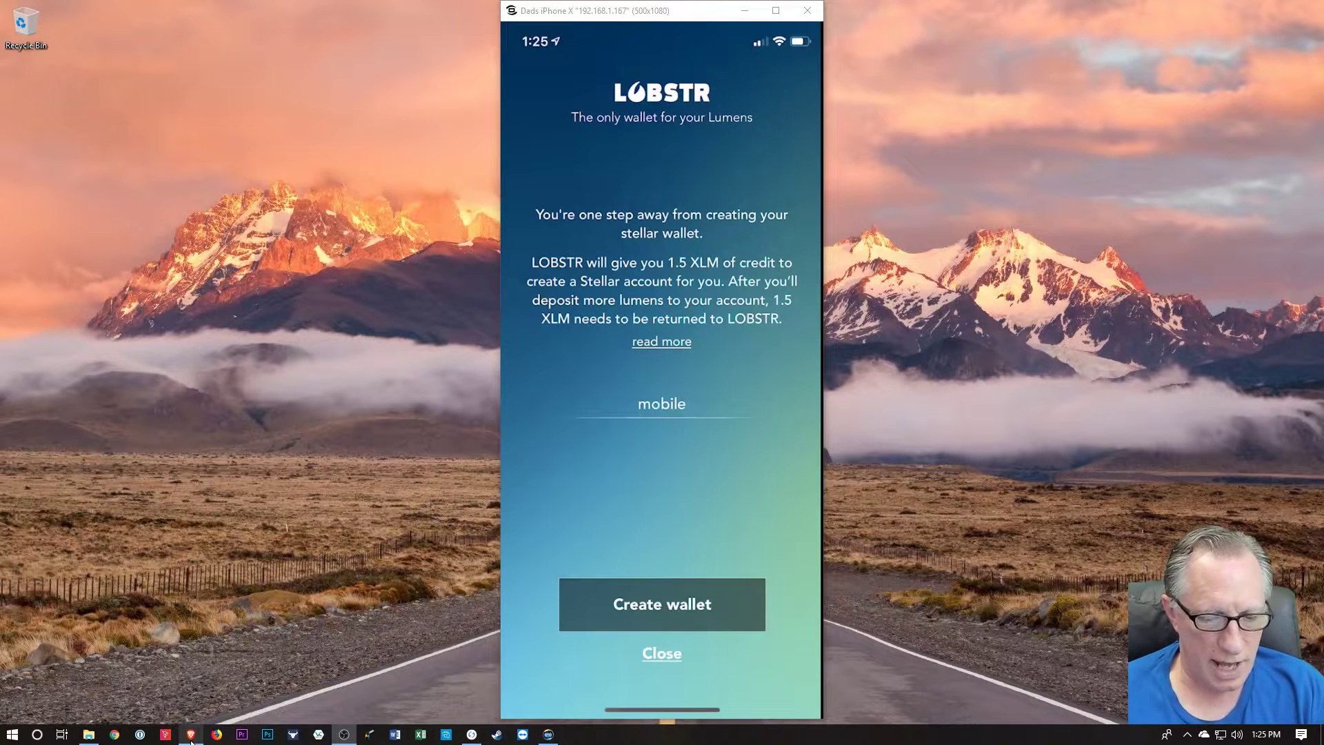
key(BackSpace)
key(BackSpace)
key(BackSpace)
key(BackSpace)
key(BackSpace)
key(BackSpace)
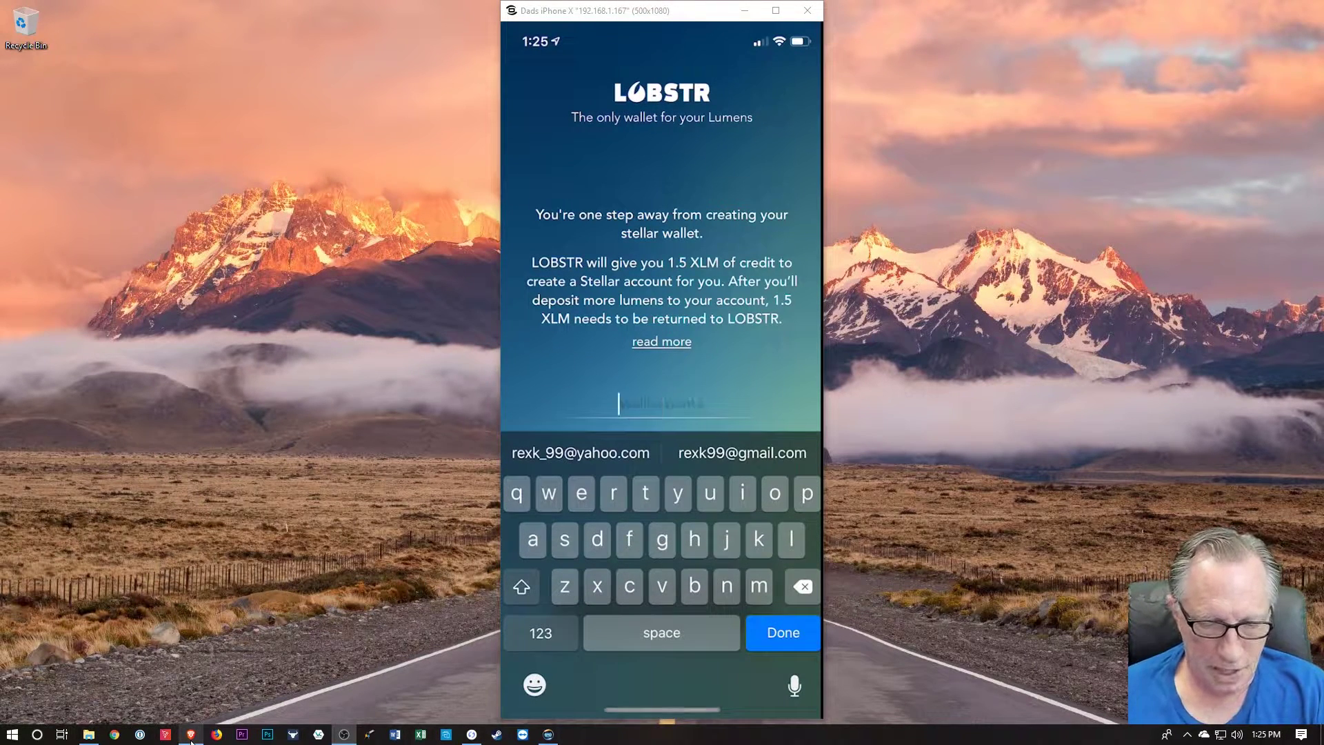
text(the)
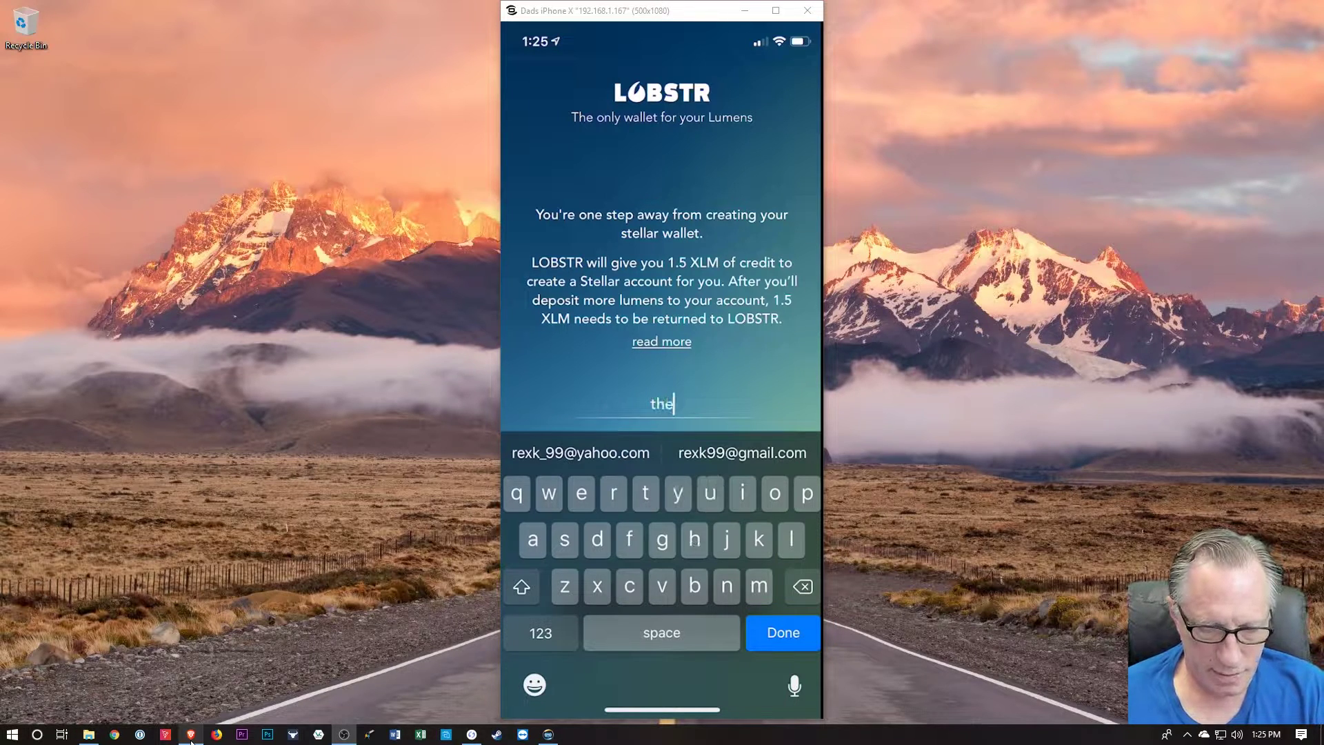
text(cryptodad)
key(Return)
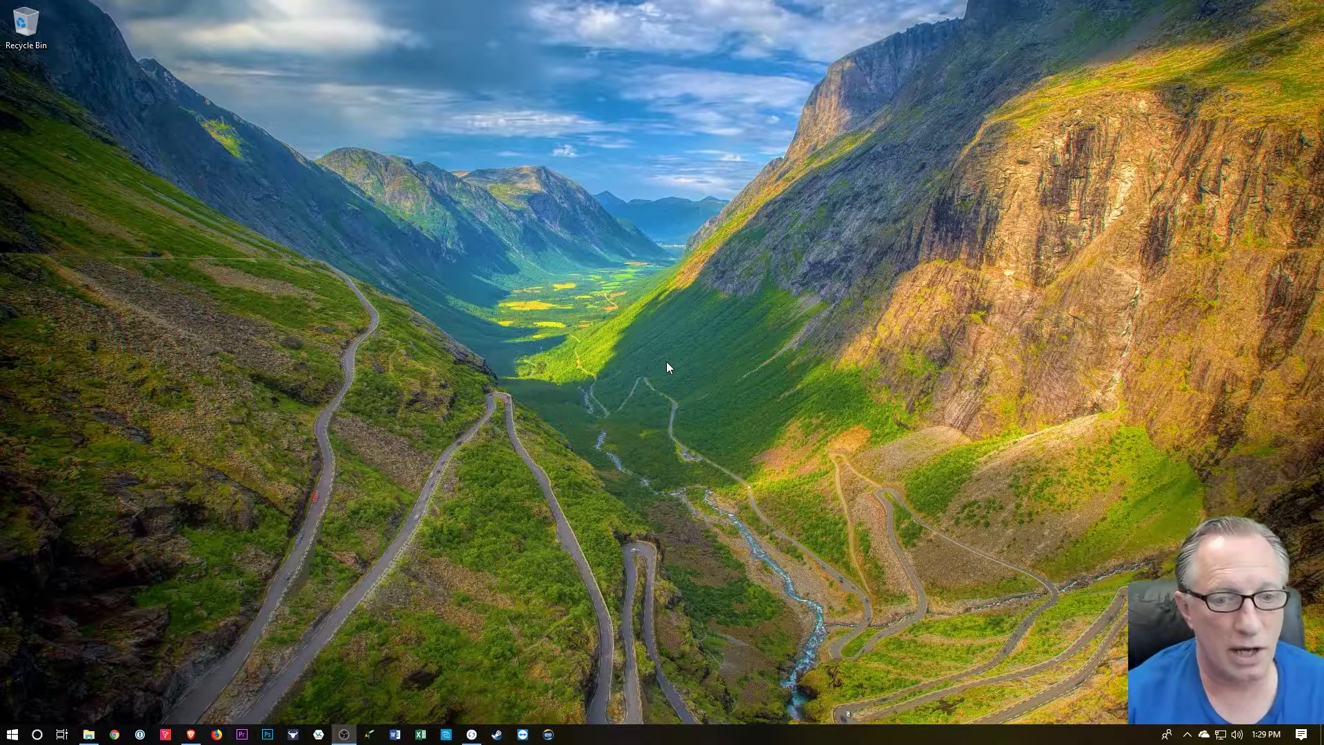
Step: Open the Stellar Account Viewer from the Ledger wallet entry on the wallets page
click(191, 735)
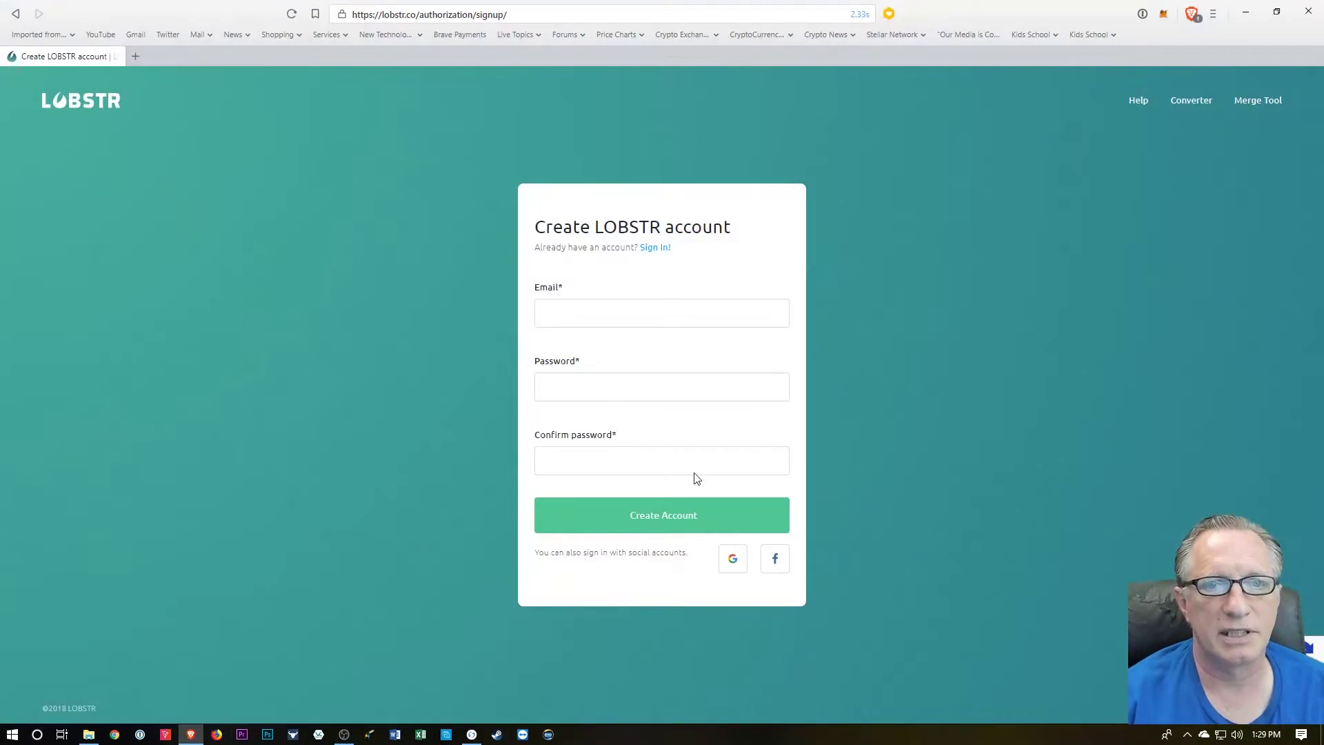
click(16, 15)
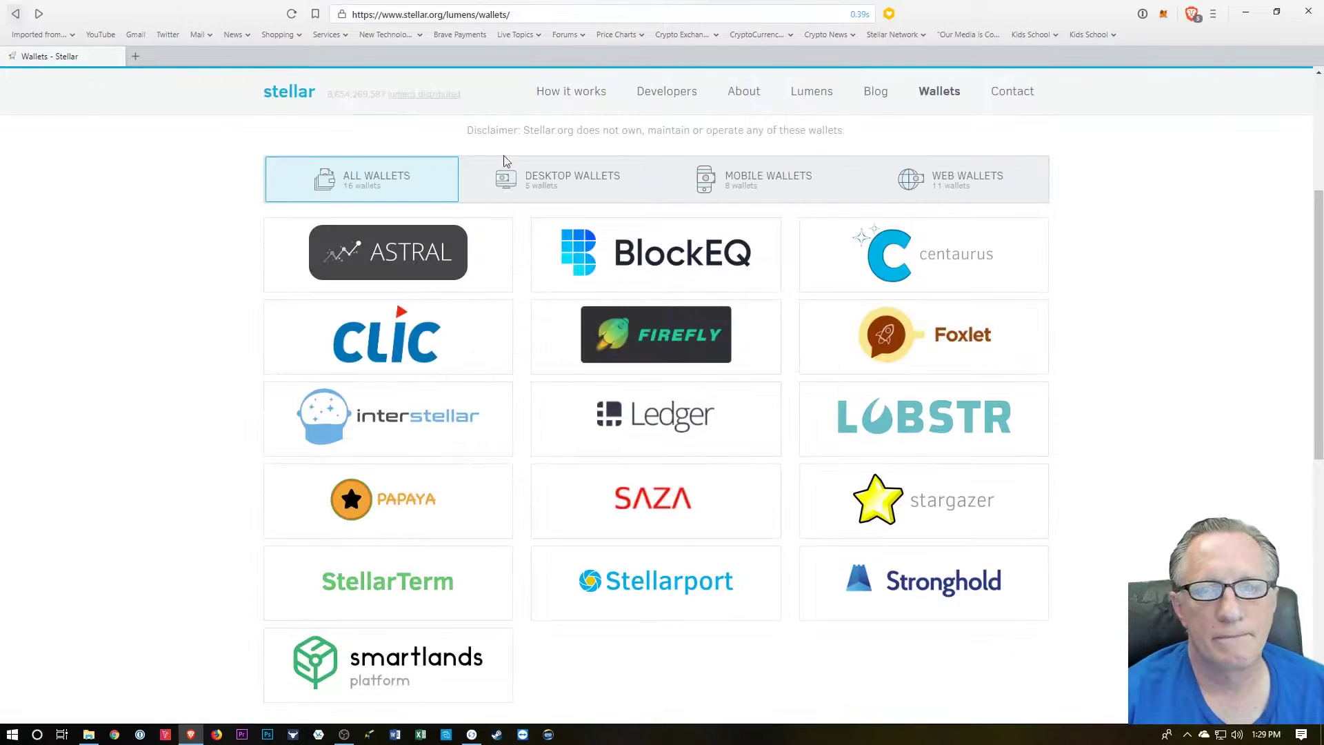
click(638, 428)
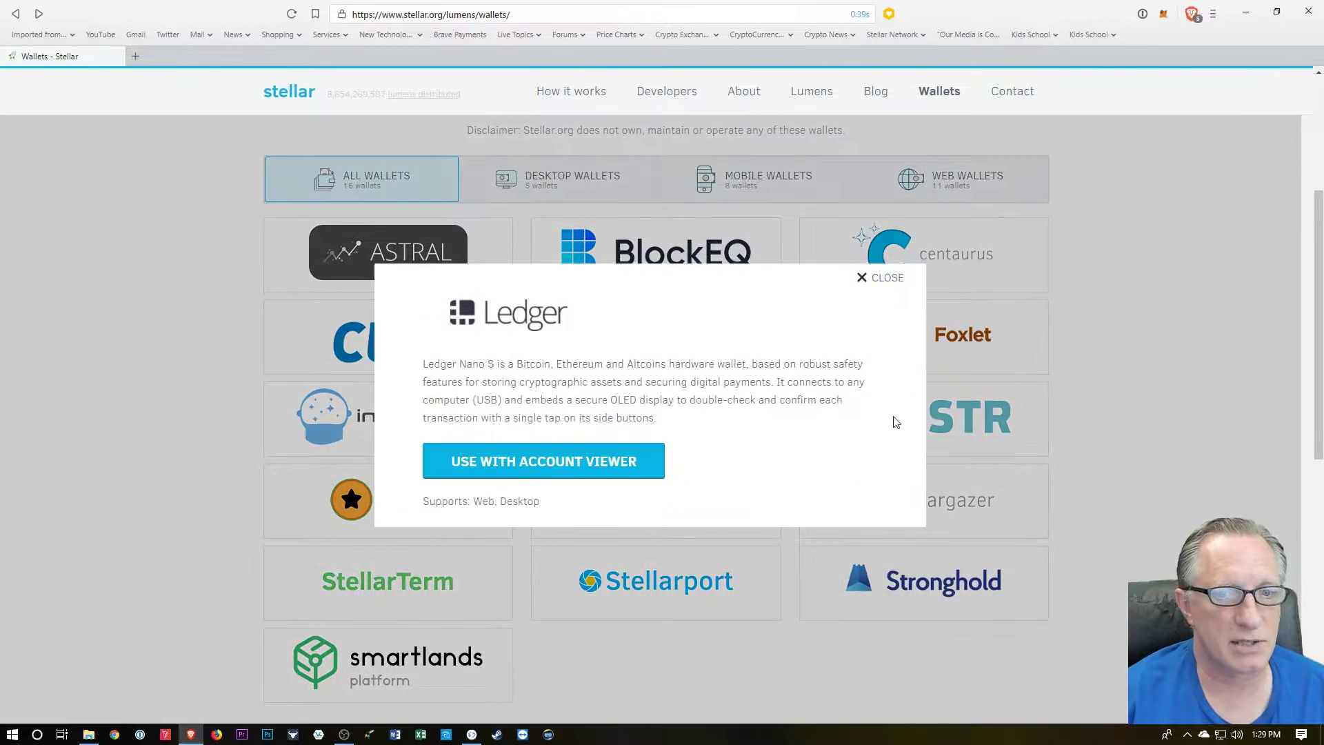
click(561, 463)
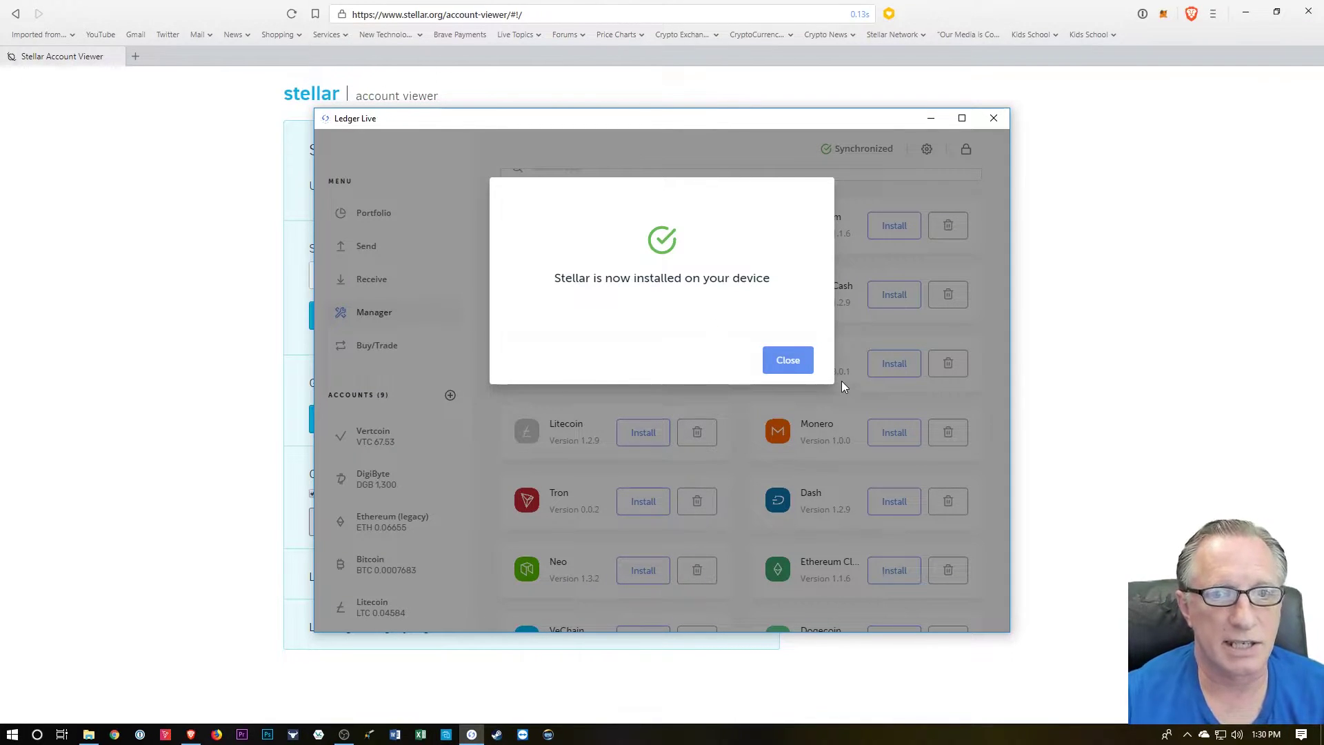
Step: Close the 'Stellar is now installed' confirmation and minimize Ledger Live
click(795, 362)
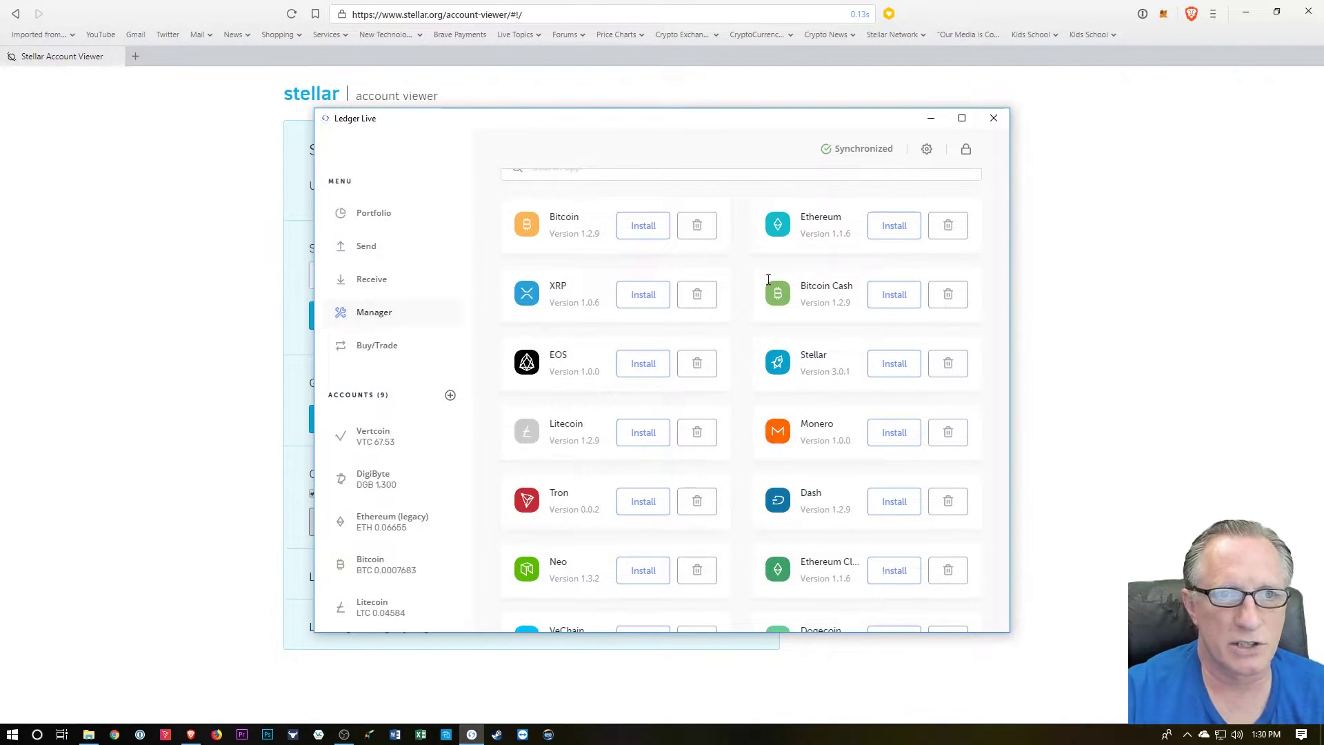
click(931, 119)
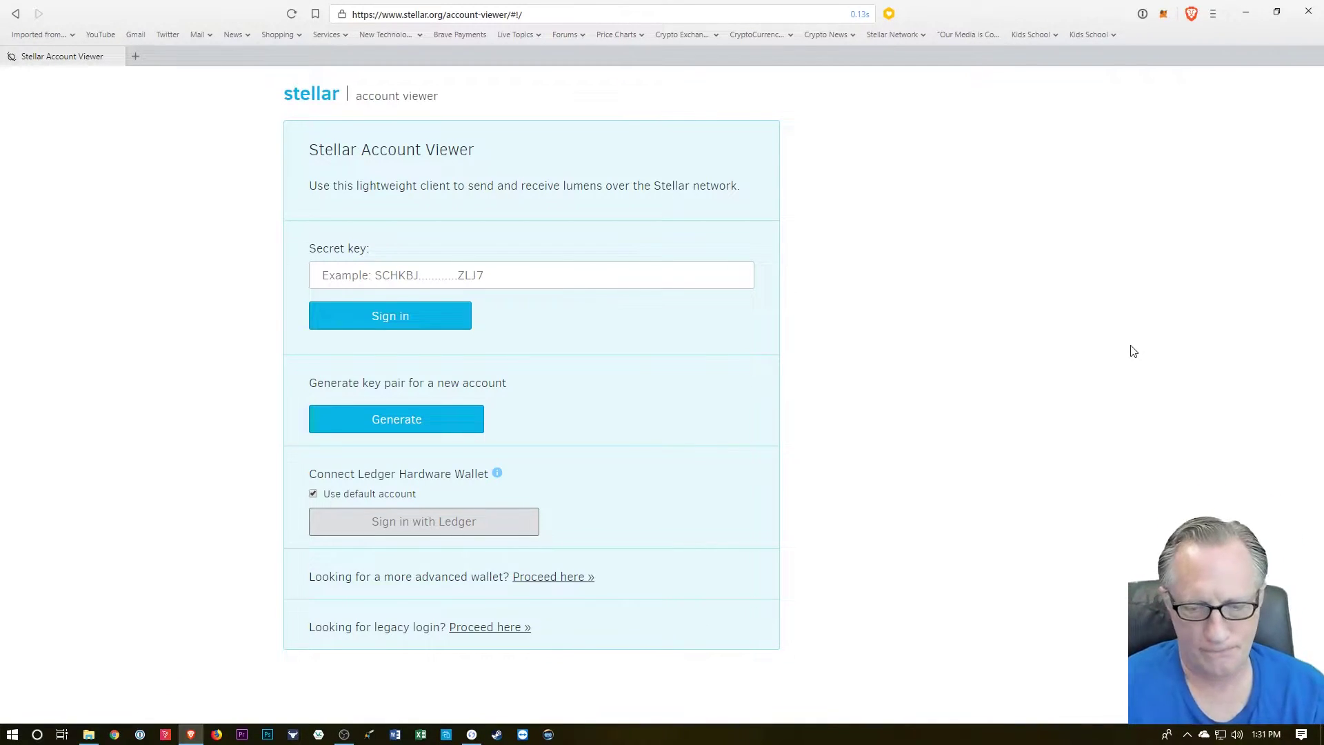
Step: Reload, sign in with Ledger, and paste the new wallet's public key as recipient
click(291, 14)
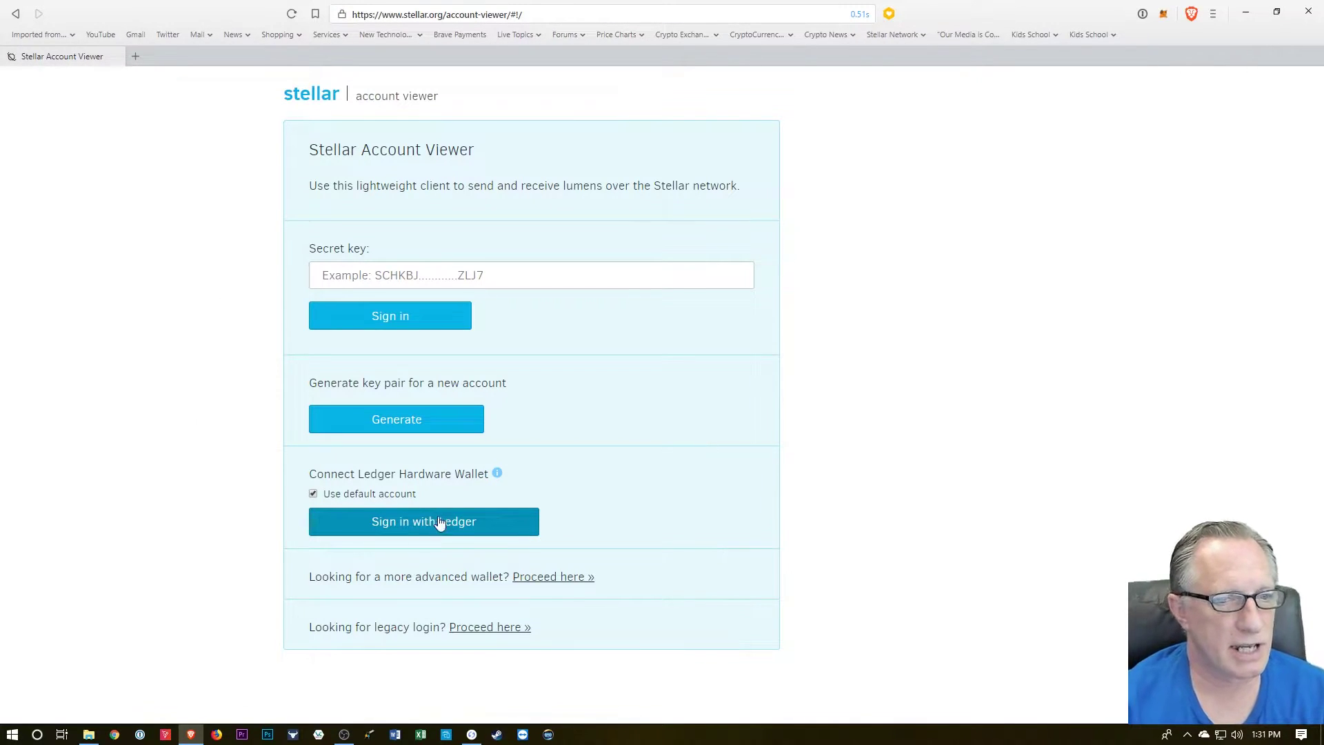
click(424, 518)
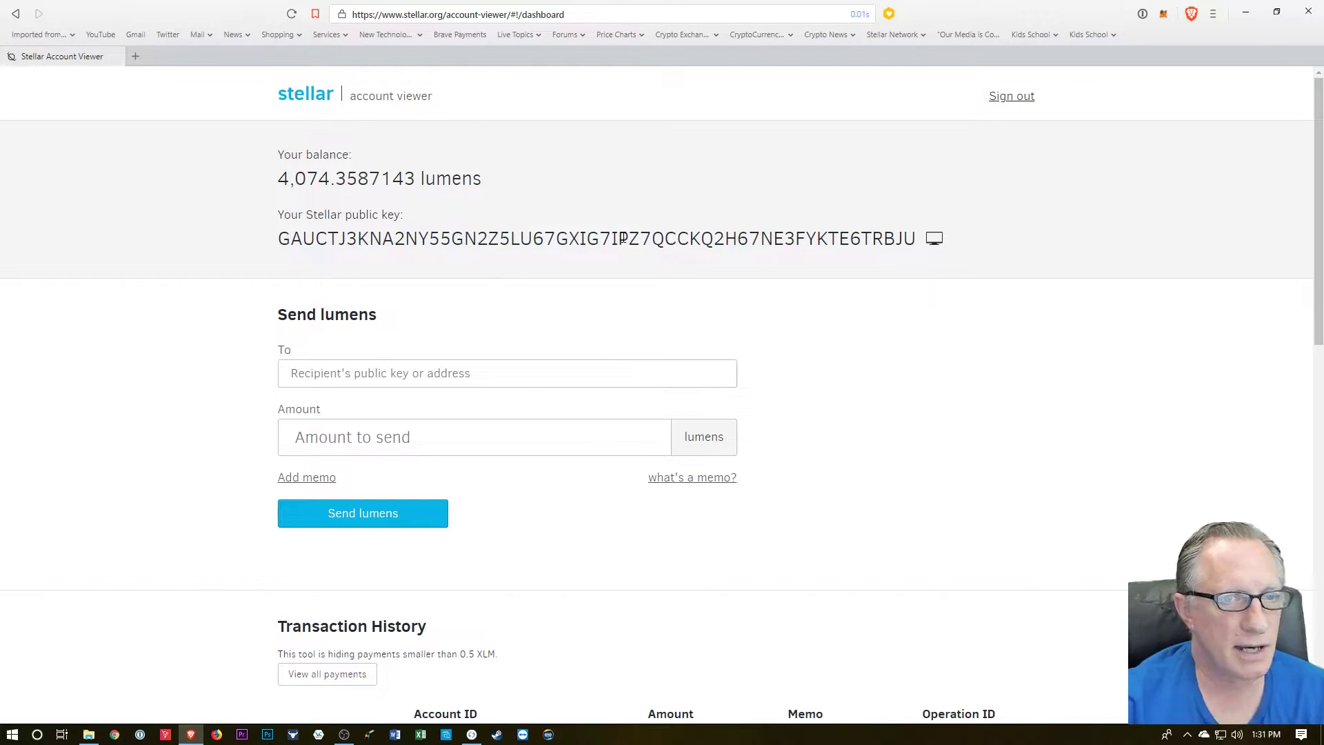
click(295, 373)
right_click(310, 378)
click(331, 429)
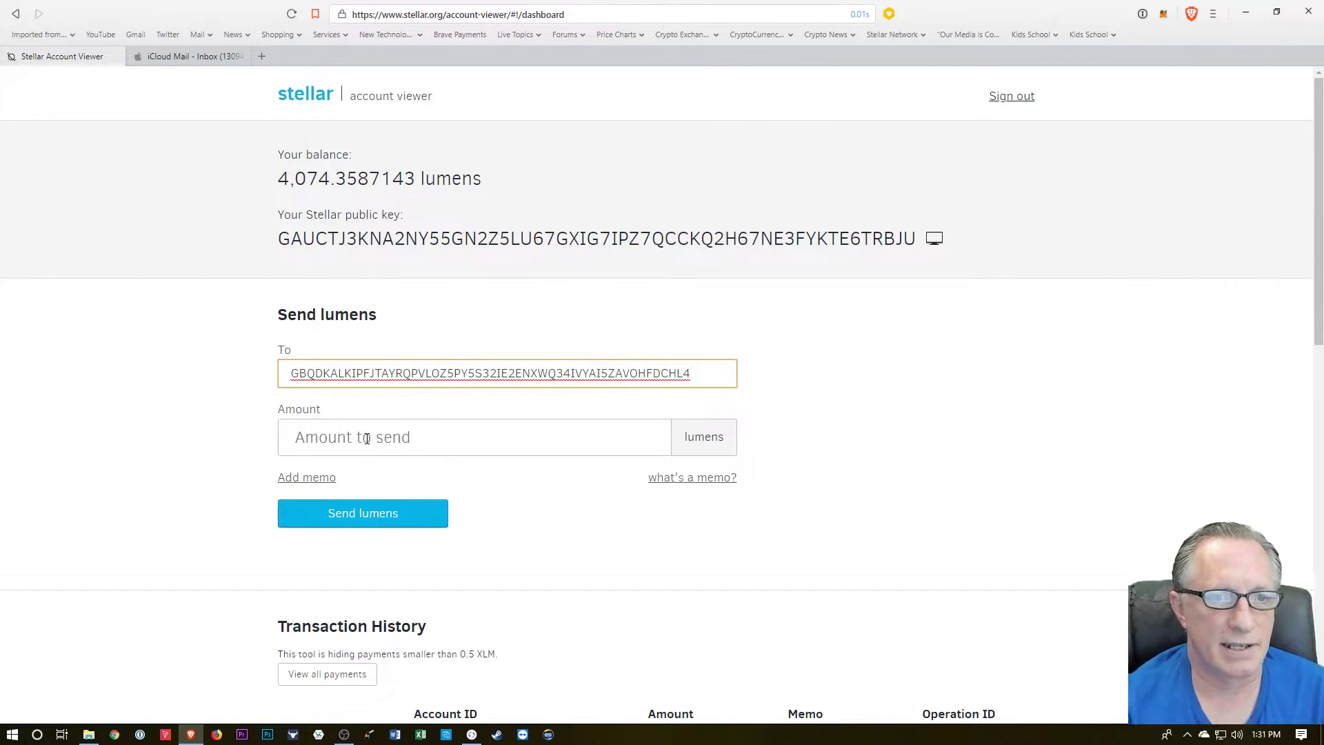
Step: Enter an amount of 50 lumens and proceed to review the payment
click(563, 442)
text(50)
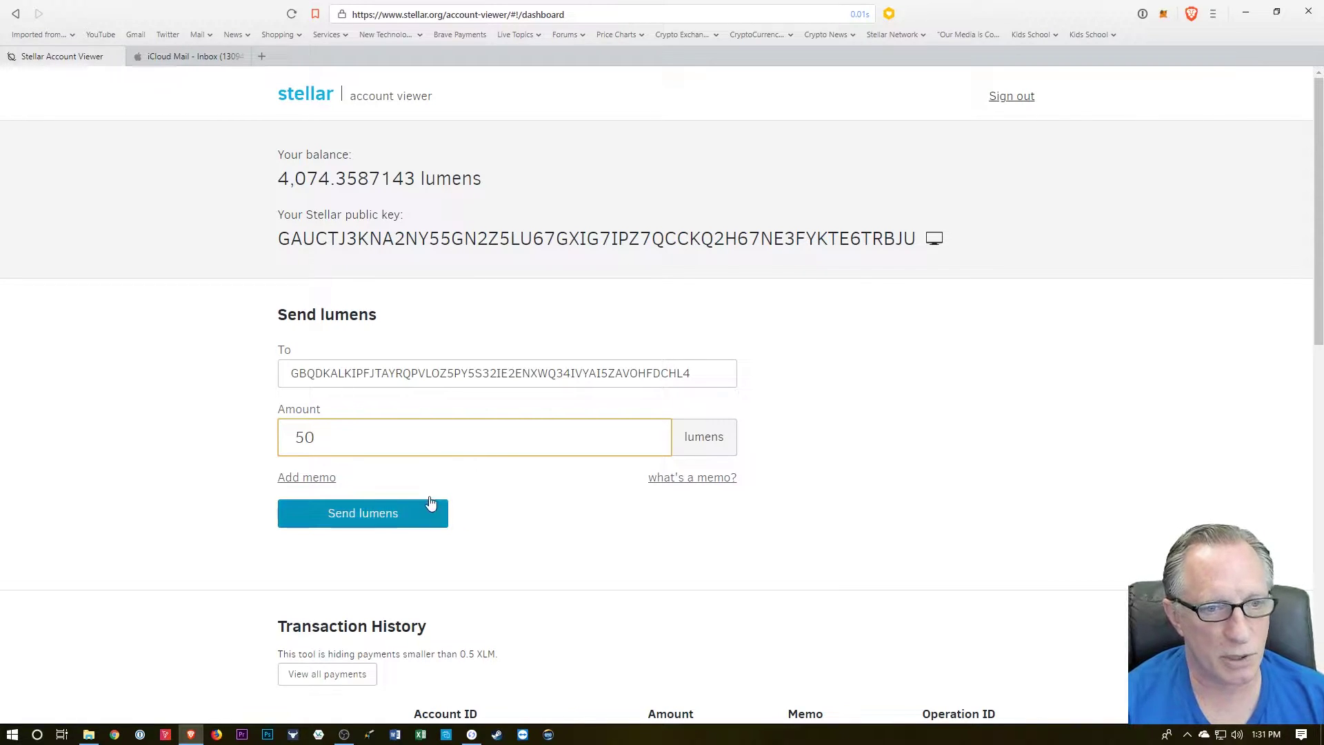
click(350, 514)
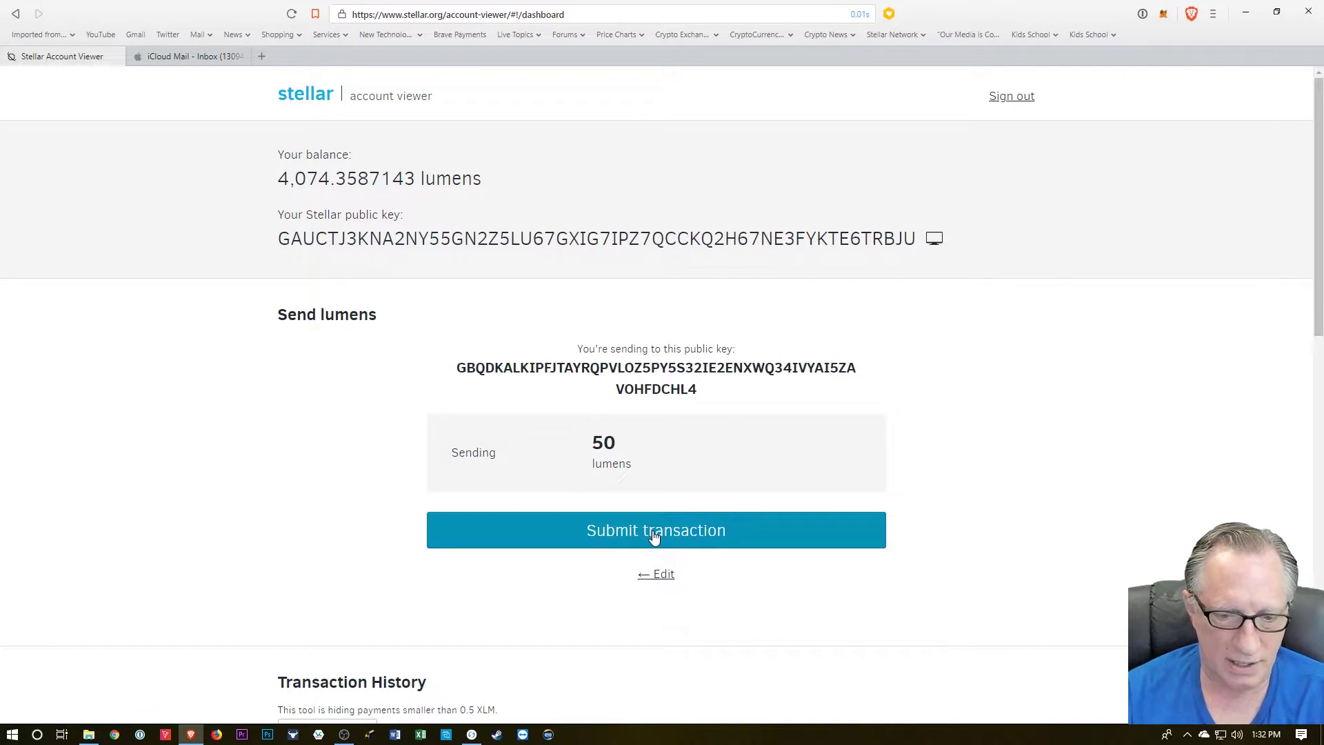
Step: Move the iPhone mirror window to the right and submit the 50-lumen payment
key(alt+Tab)
drag(638, 6, 1110, 13)
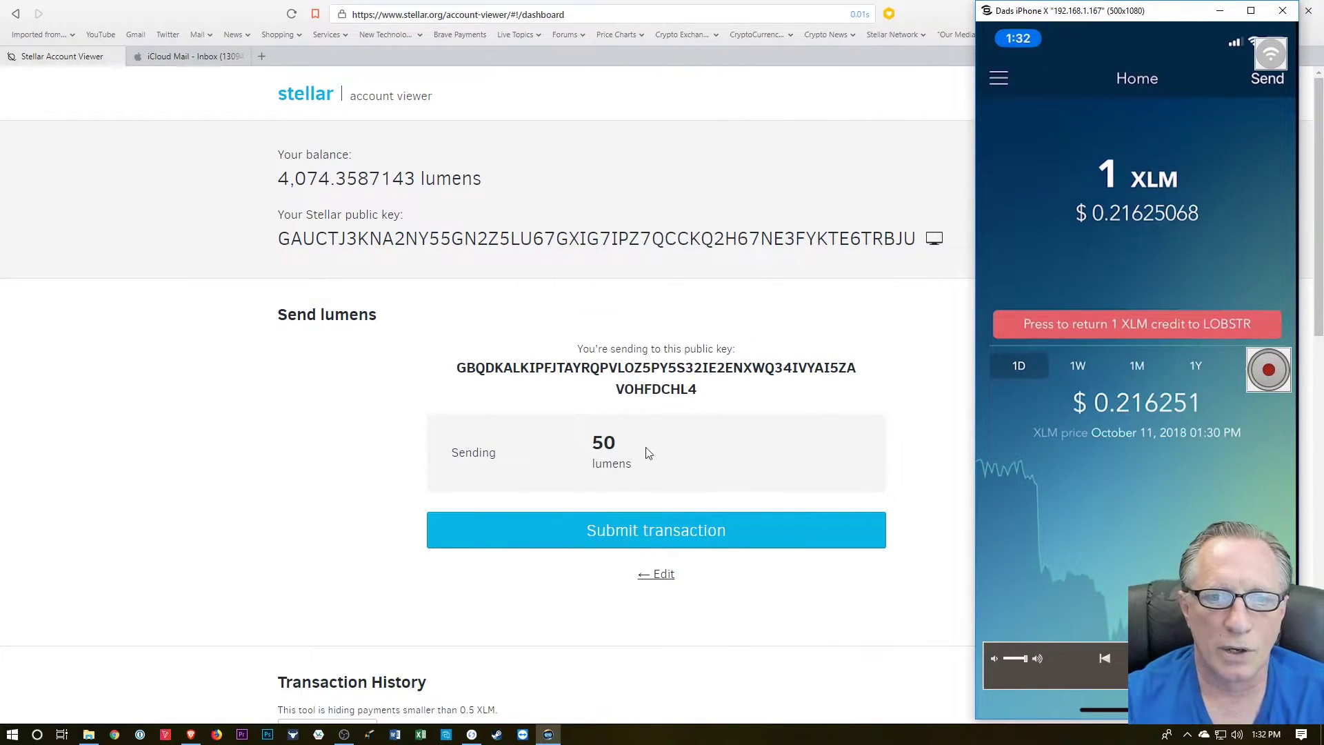
click(638, 531)
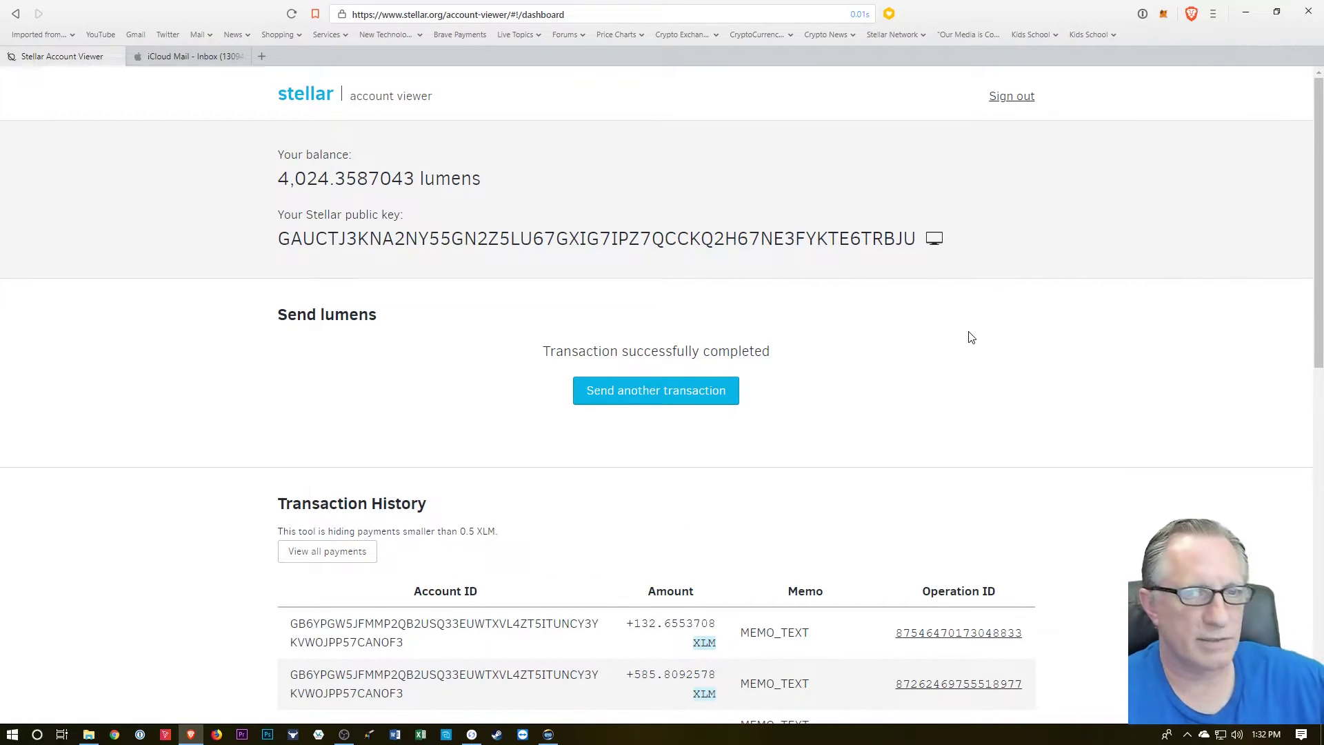
Step: Minimize the browser to reveal LOBSTR's Home screen showing 50.00 XLM
click(1245, 12)
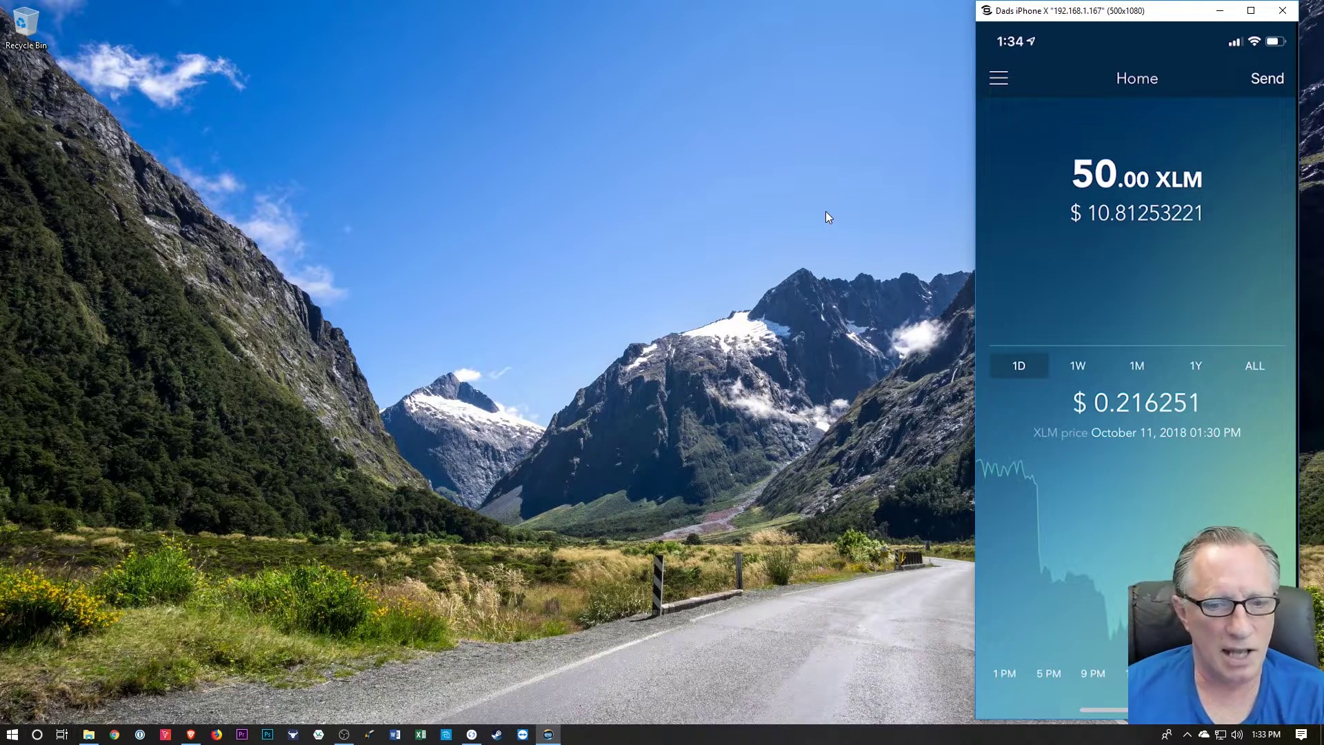
Step: Drag the iPhone mirror window to the middle of the screen
drag(1138, 12, 699, 16)
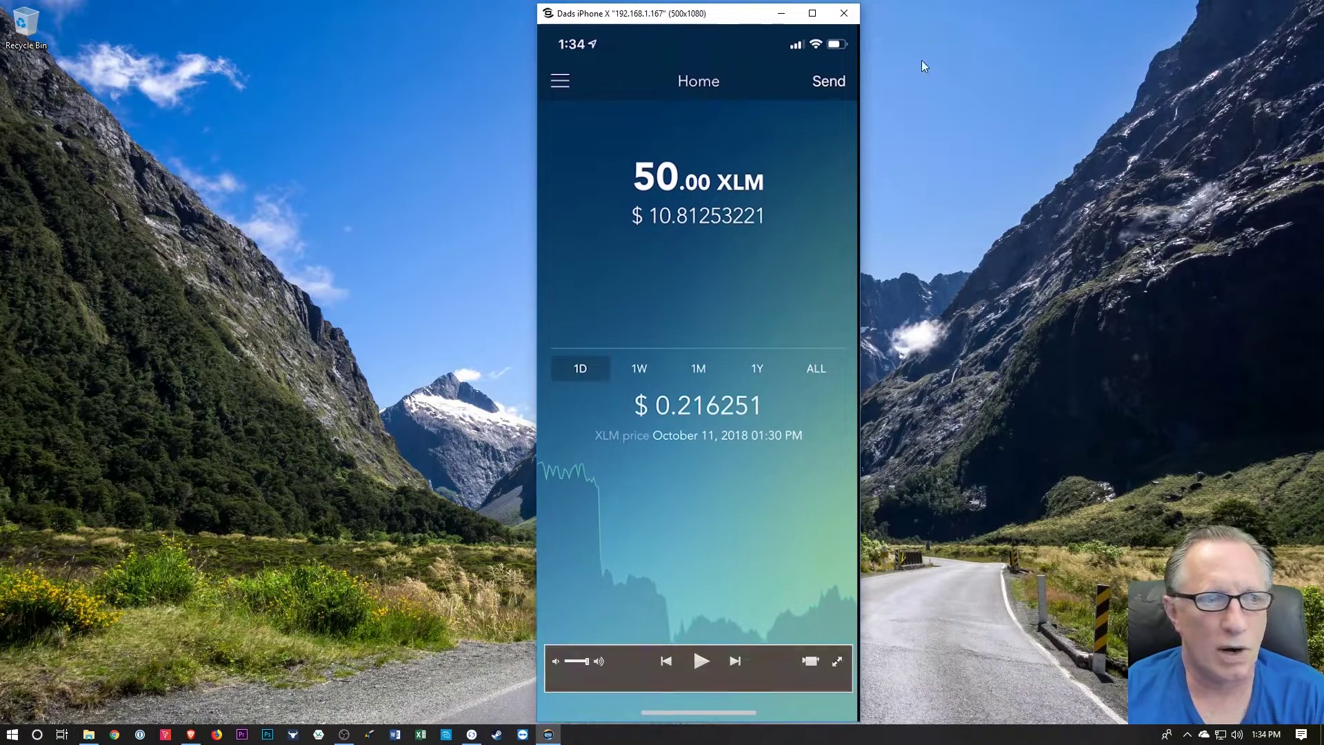